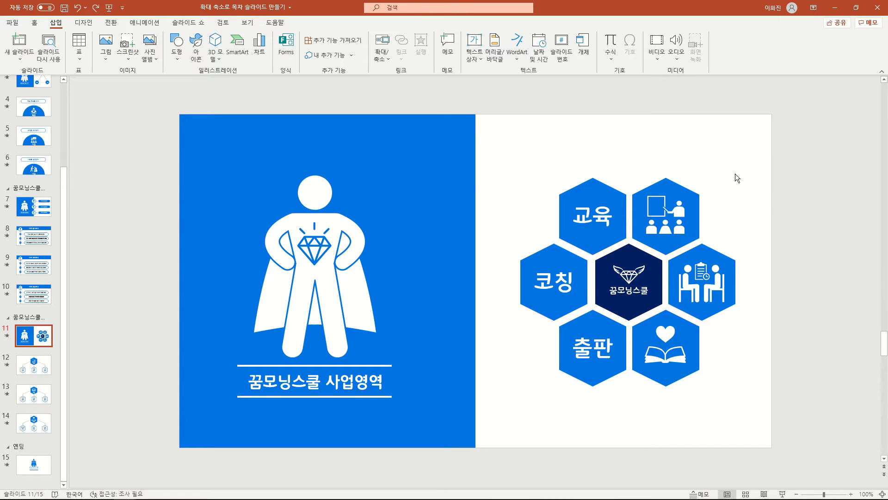
left_click_drag(715, 177, 640, 237)
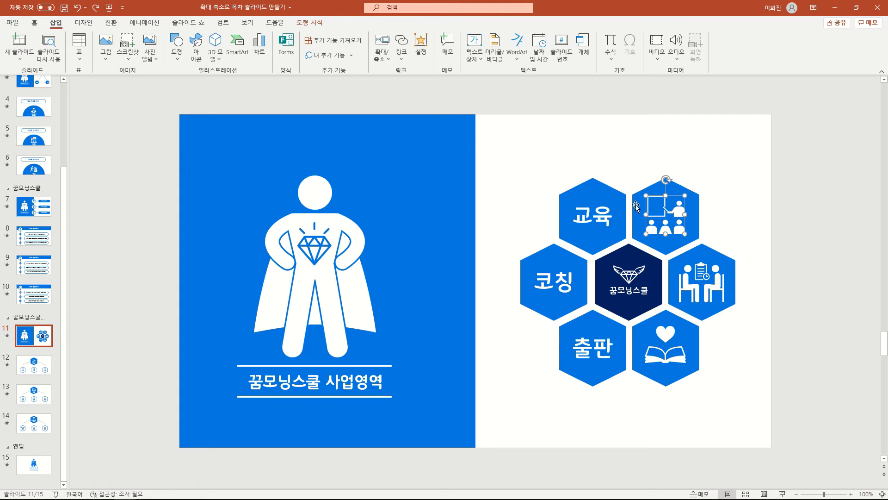
left_click(44, 370)
left_click(34, 335)
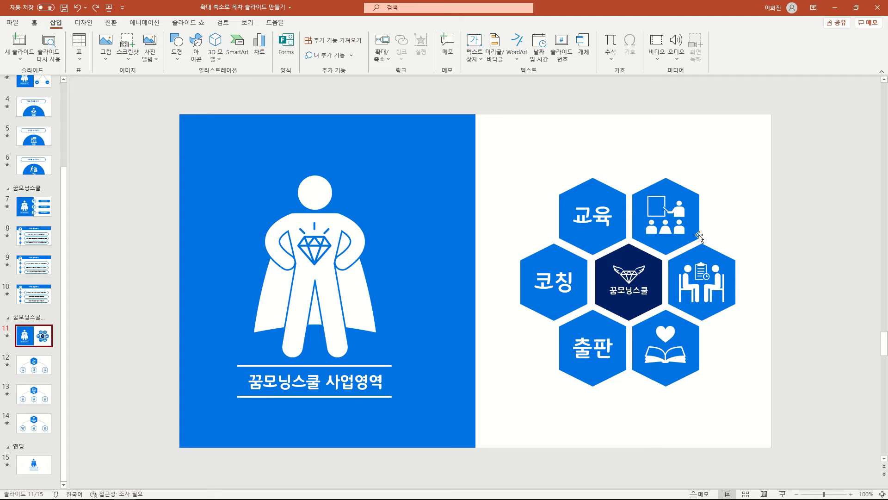
left_click_drag(757, 142, 501, 450)
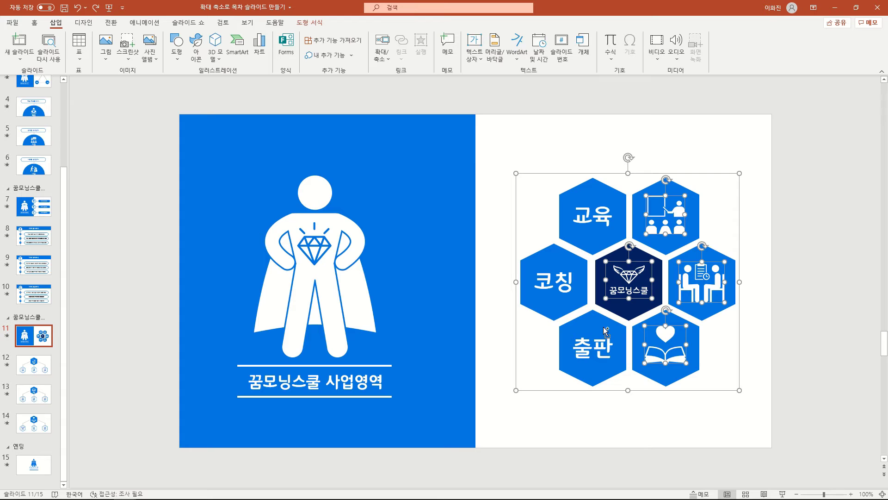
key("ctrl+y")
key("ctrl+z")
Group the classroom icon on slide 11 with the blue hexagon behind it
left_click_drag(742, 154, 596, 275)
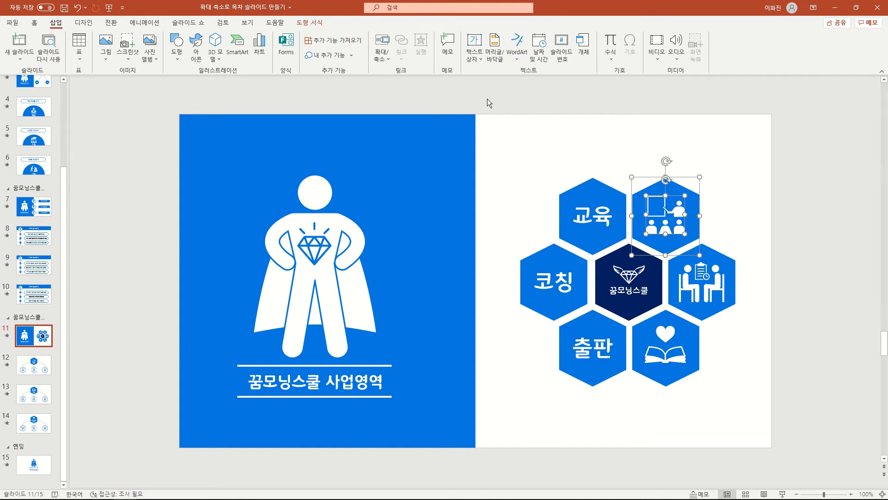
left_click(307, 23)
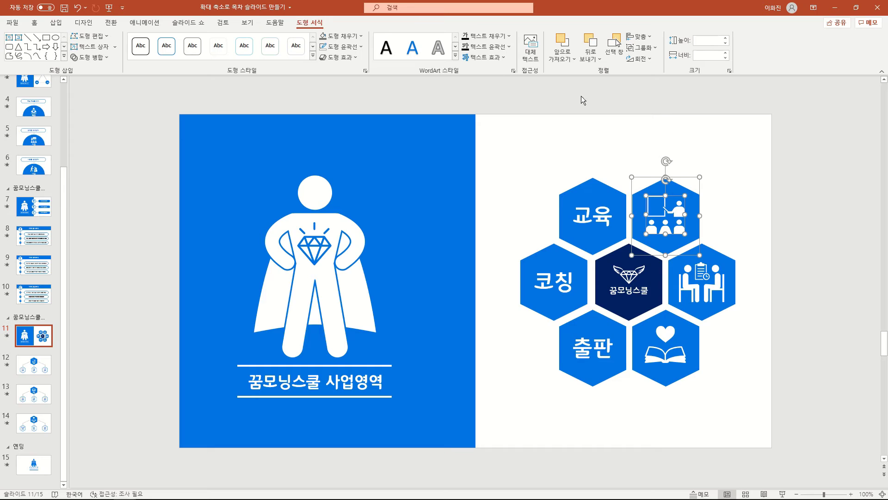
left_click(646, 51)
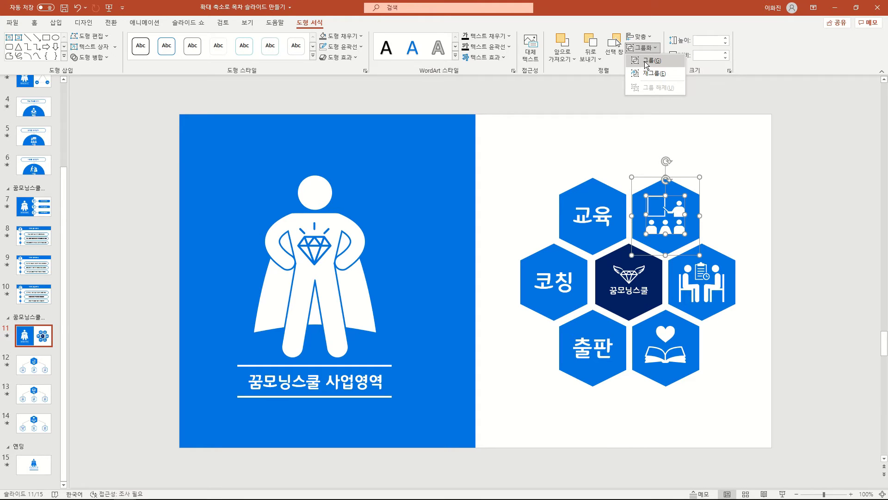
left_click(645, 61)
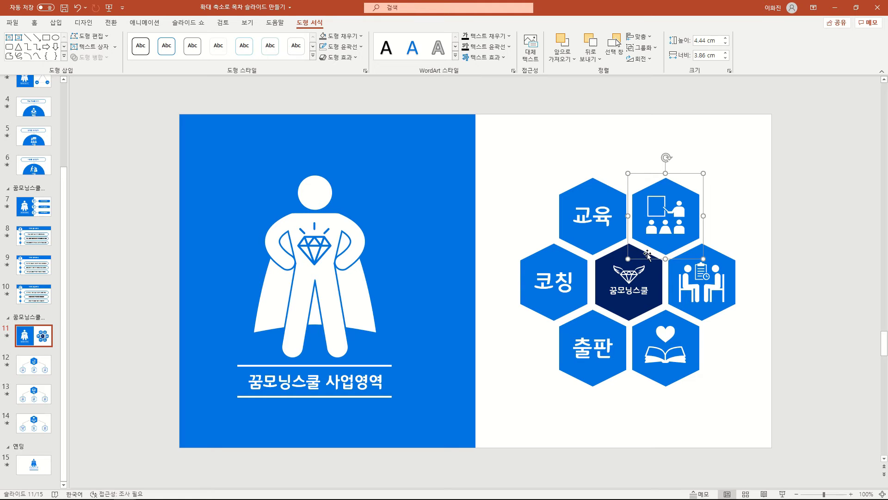
Insert a slide zoom linking to slide 12 onto slide 11, over the classroom icon hexagon
left_click(48, 367)
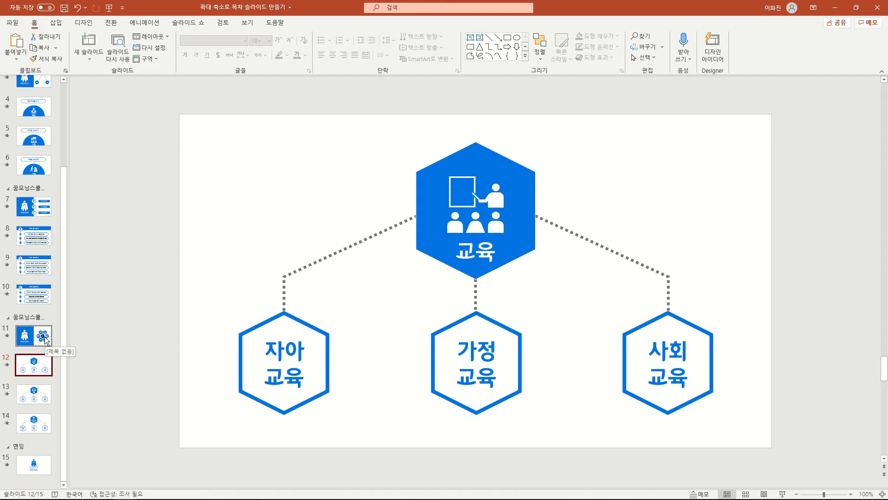
key("Up")
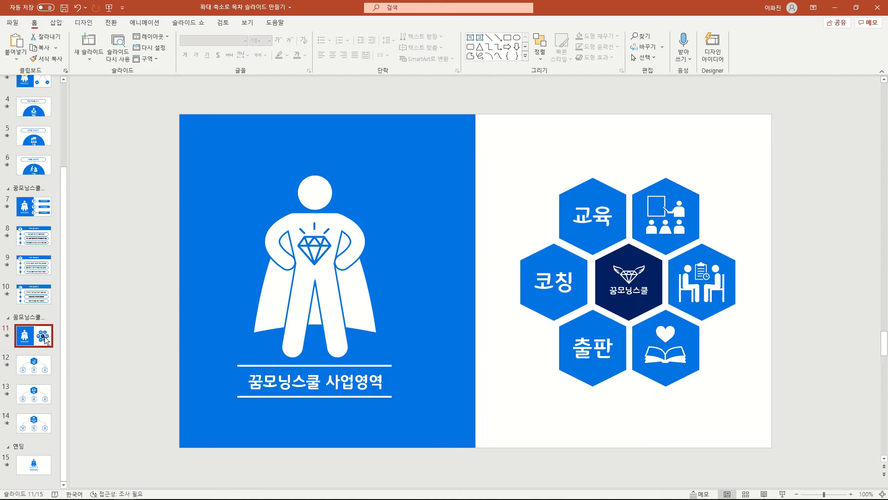
left_click(30, 367)
left_click_drag(31, 368, 662, 215)
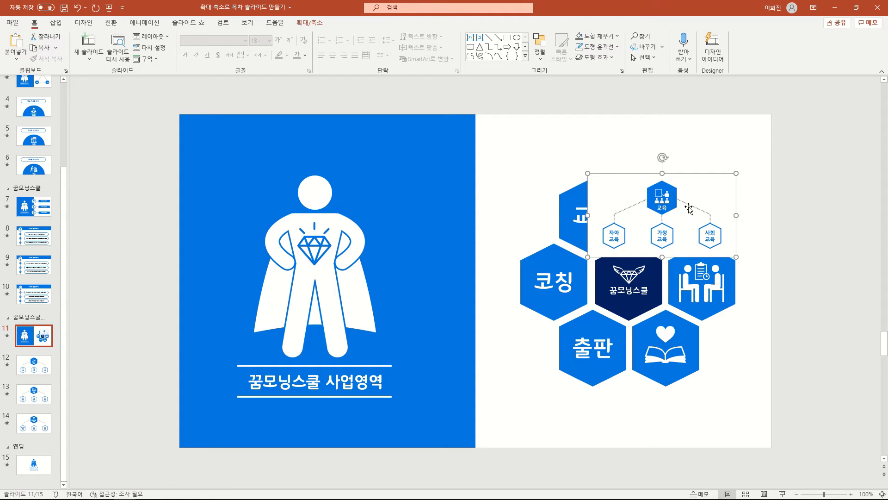
Move the slide 12 zoom clear of the classroom icon hexagon so the hexagon is fully exposed
left_click_drag(688, 206, 597, 169)
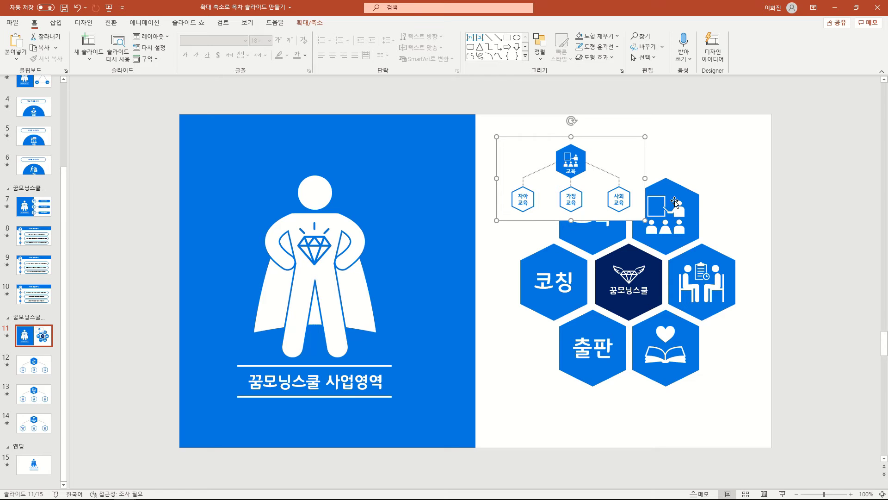
key("Left")
key("Left")
key("Left")
key("Left")
key("Left")
key("Left")
key("Left")
key("Left")
key("Left")
key("Left")
key("Left")
key("Left")
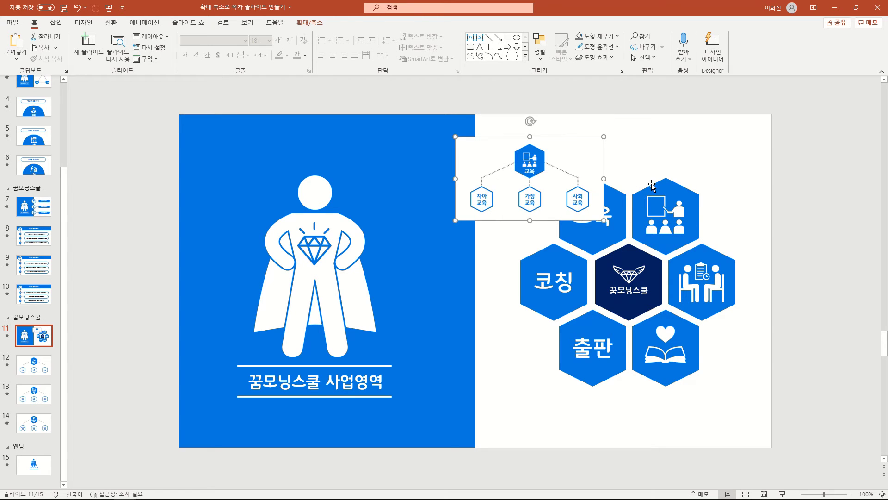
Save the grouped classroom icon hexagon to the desktop as a PNG picture named 교육
left_click_drag(741, 155, 618, 263)
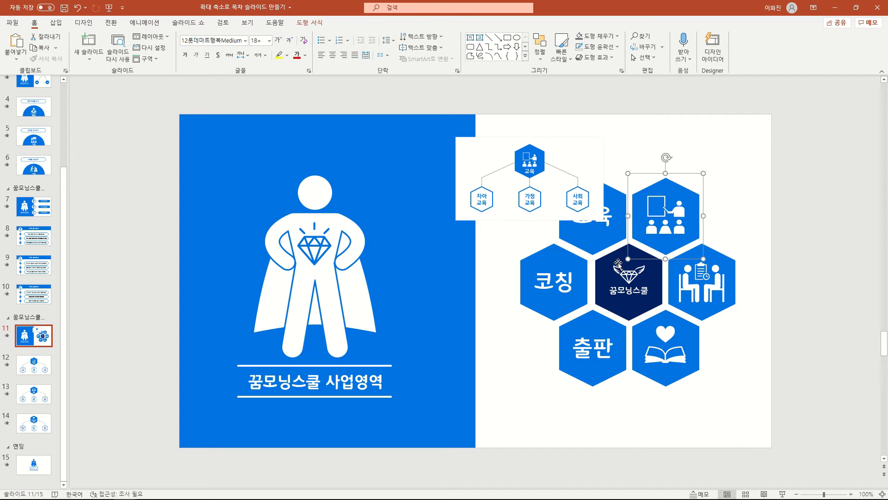
right_click(679, 193)
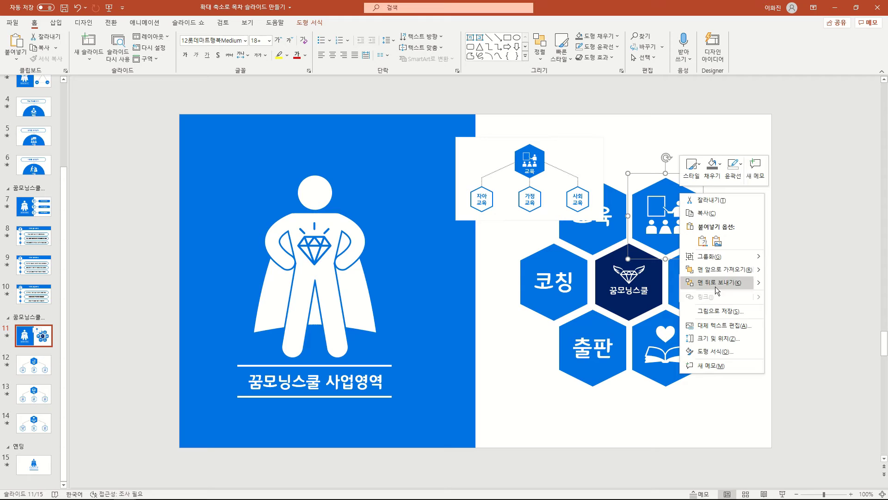
left_click(715, 310)
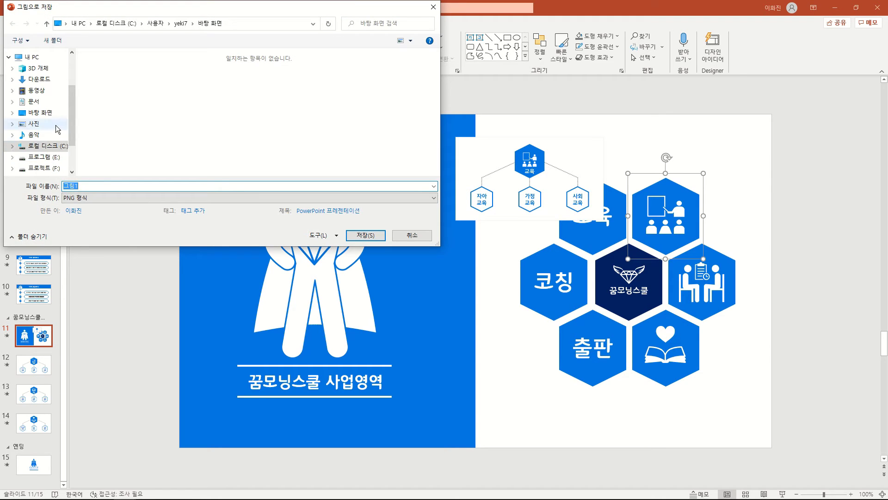
type("RY")
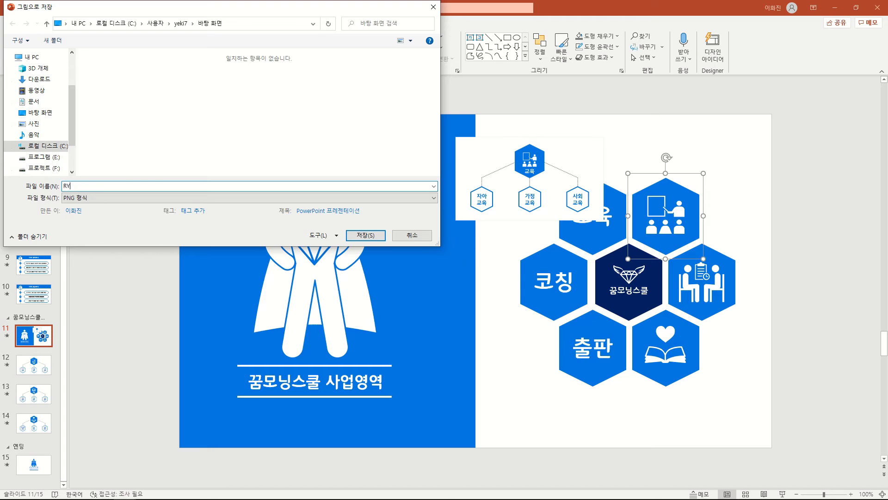
key("BackSpace")
key("BackSpace")
key("BackSpace")
key("BackSpace")
type("교육")
left_click(350, 237)
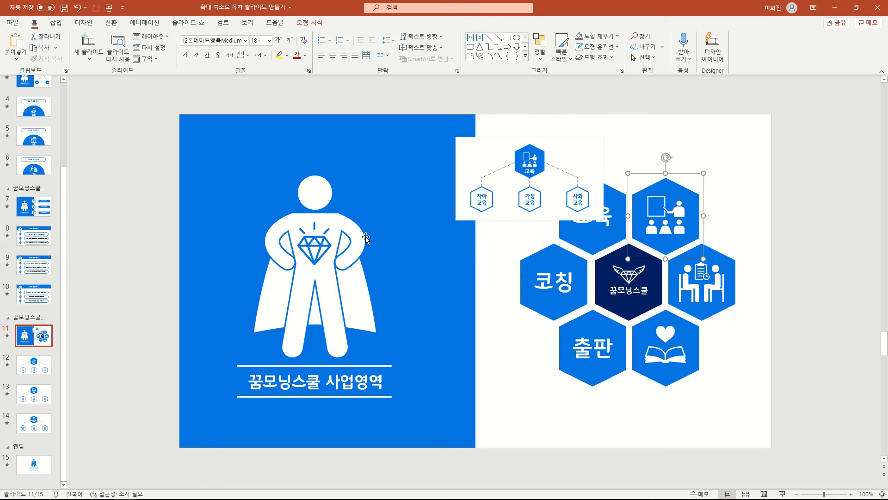
Replace the slide 12 zoom's preview image with the 교육 picture file from the desktop
left_click(497, 181)
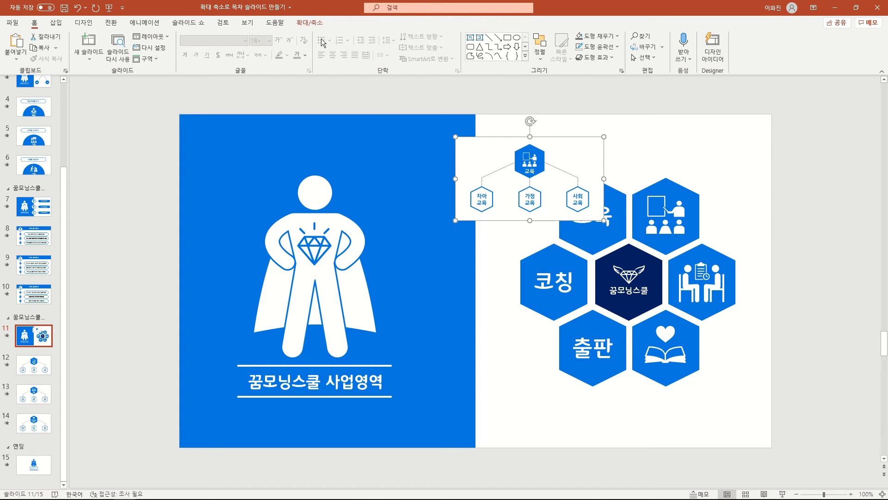
left_click(309, 23)
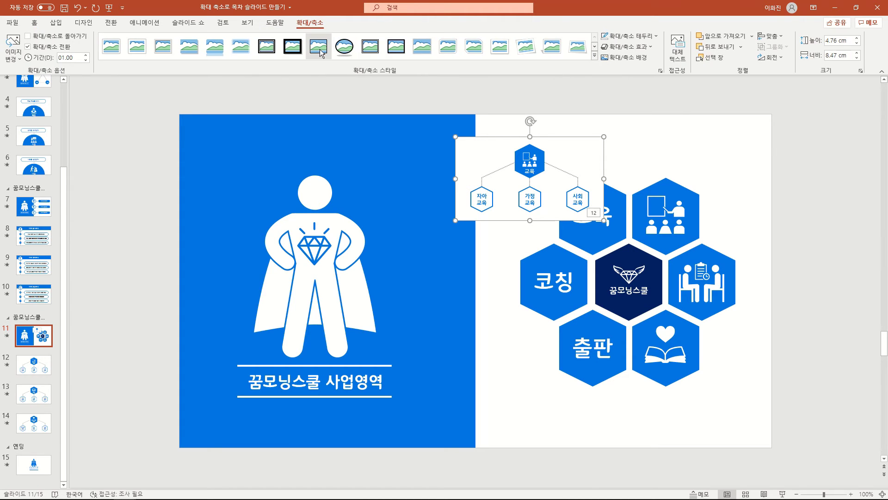
left_click(17, 59)
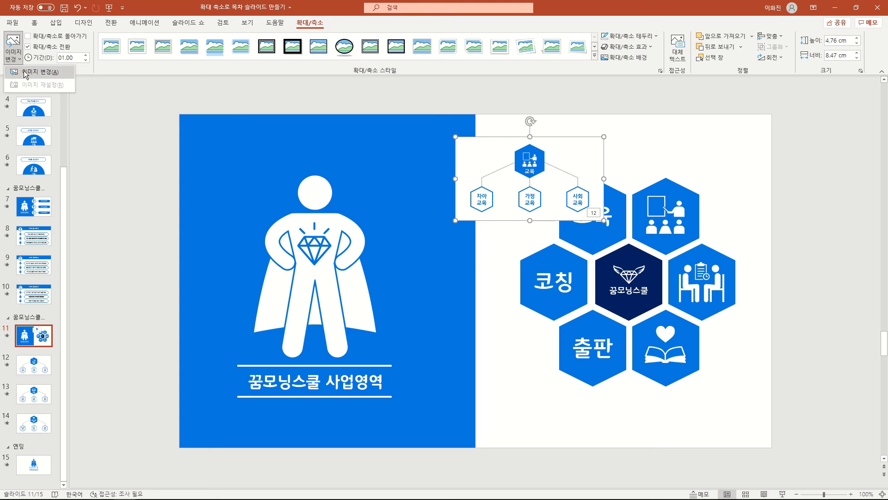
left_click(39, 72)
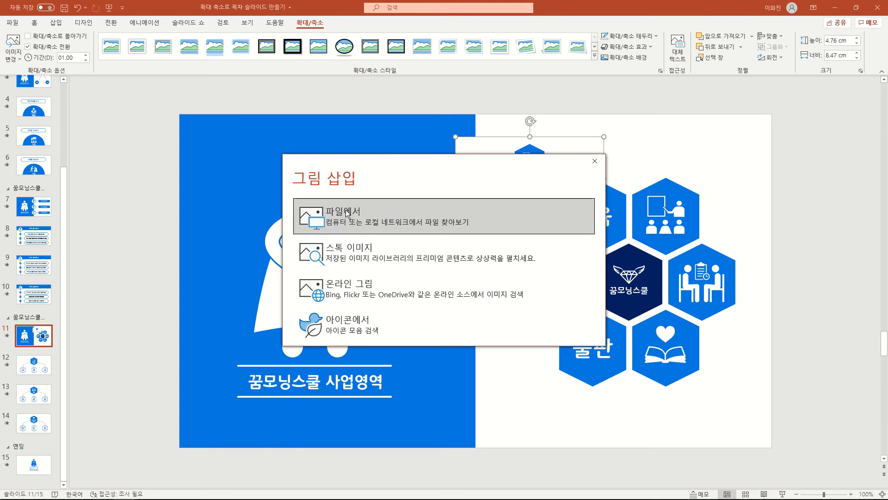
left_click(345, 210)
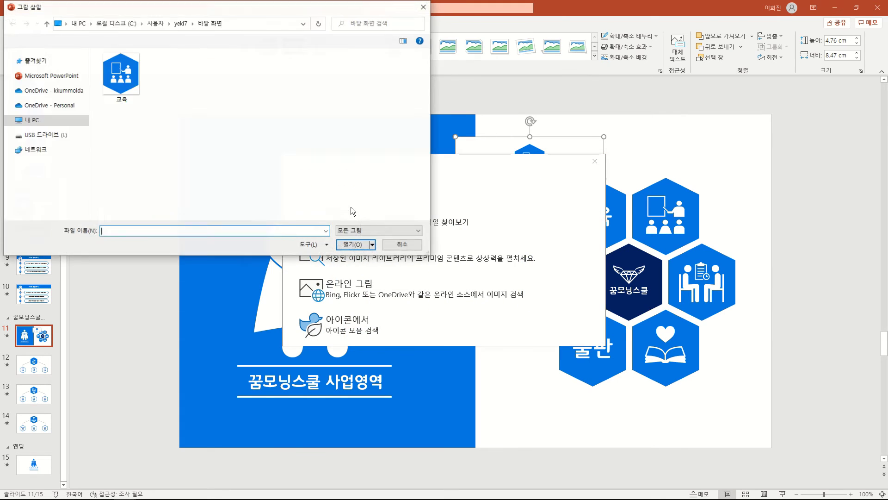
left_click(123, 72)
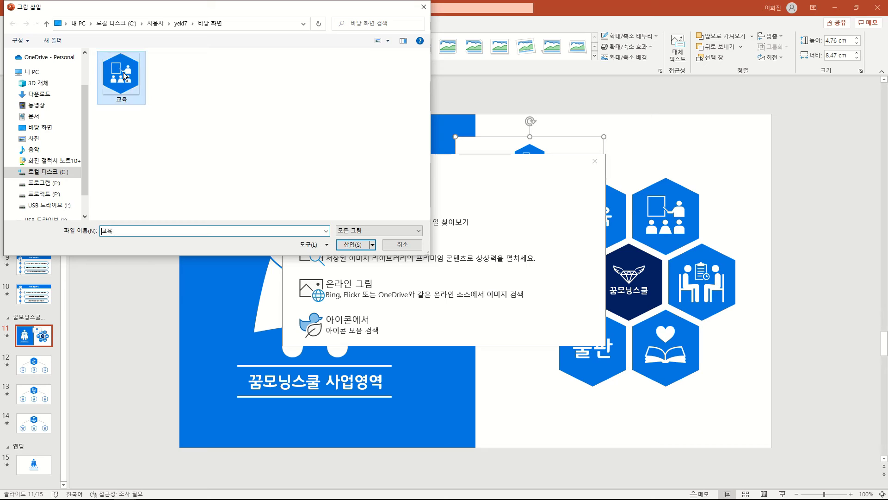
left_click(351, 244)
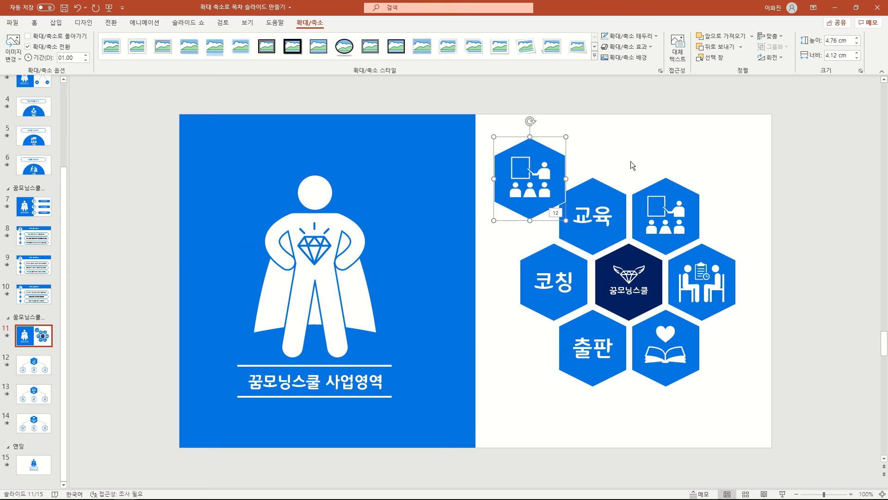
Position the slide 12 zoom over the original classroom icon hexagon and set its border to no outline
left_click_drag(533, 160, 672, 198)
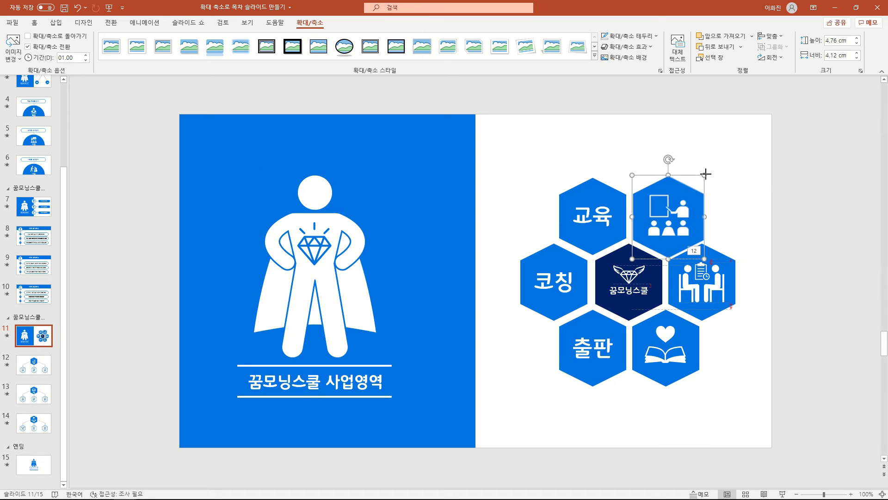
left_click_drag(706, 174, 704, 175)
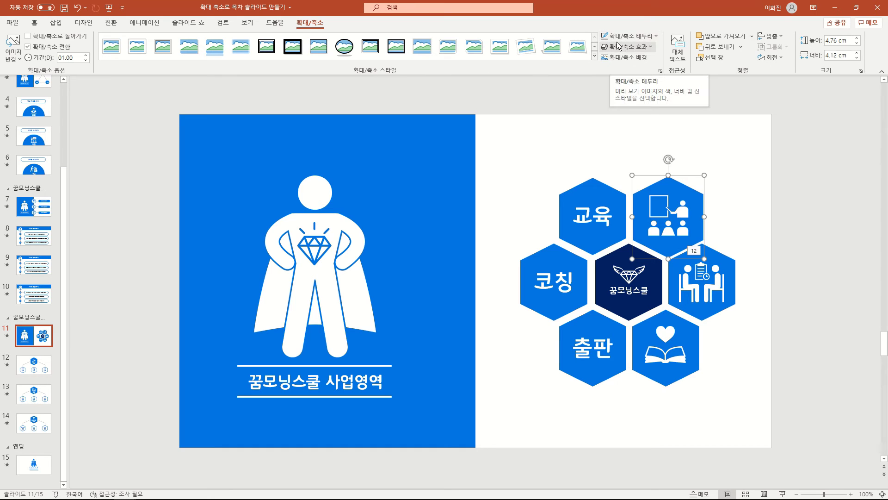
left_click(643, 37)
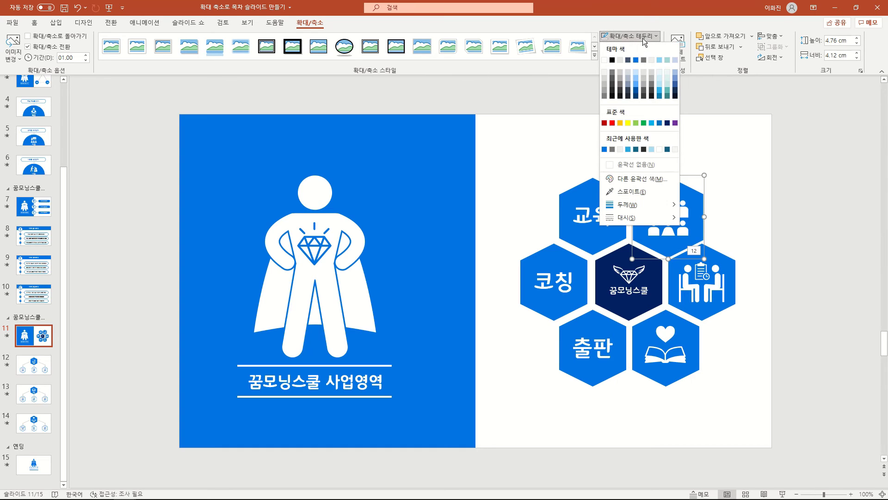
left_click(643, 165)
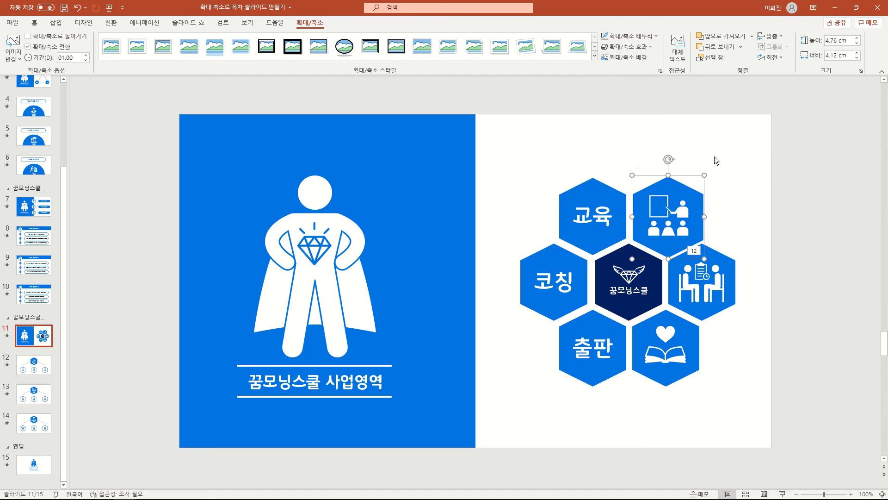
Send the slide 12 zoom to the back and resize it to about 4.51 × 3.9 cm to match the original hexagon
left_click(741, 47)
left_click(740, 73)
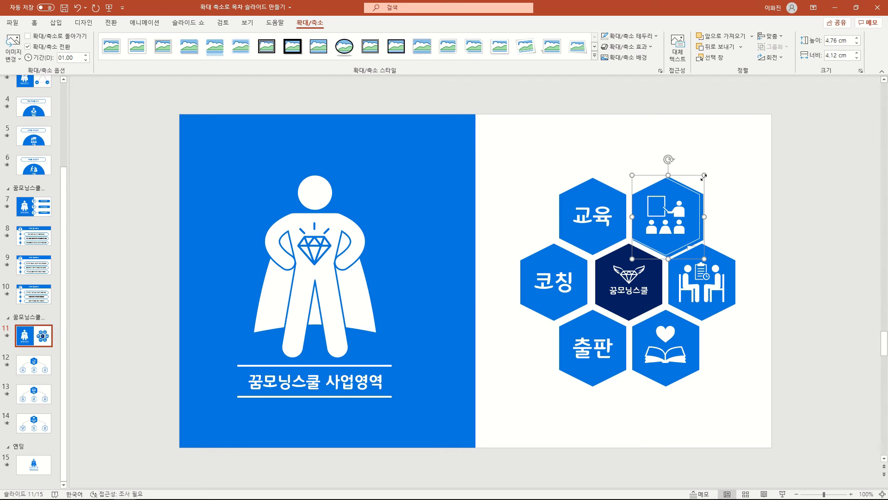
left_click_drag(704, 176, 700, 179)
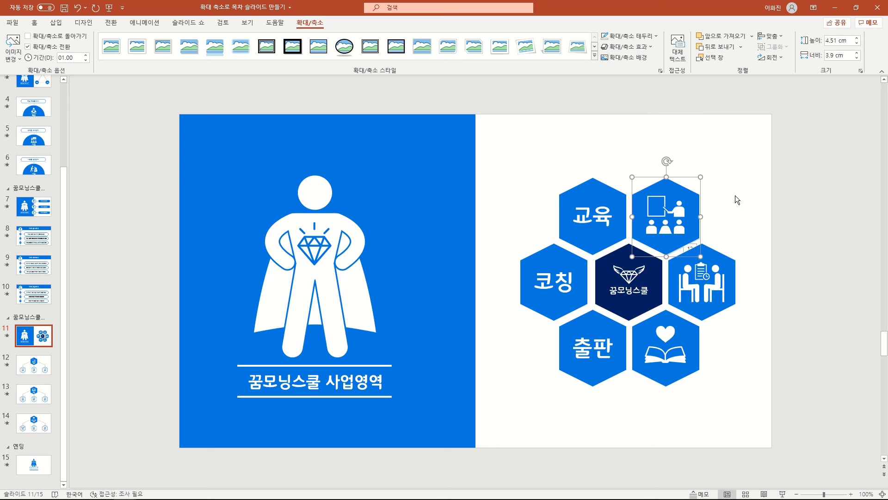
Delete the original grouped classroom icon hexagon, leaving the slide 12 zoom in its place, and select the zoom
left_click(746, 189)
left_click(681, 202)
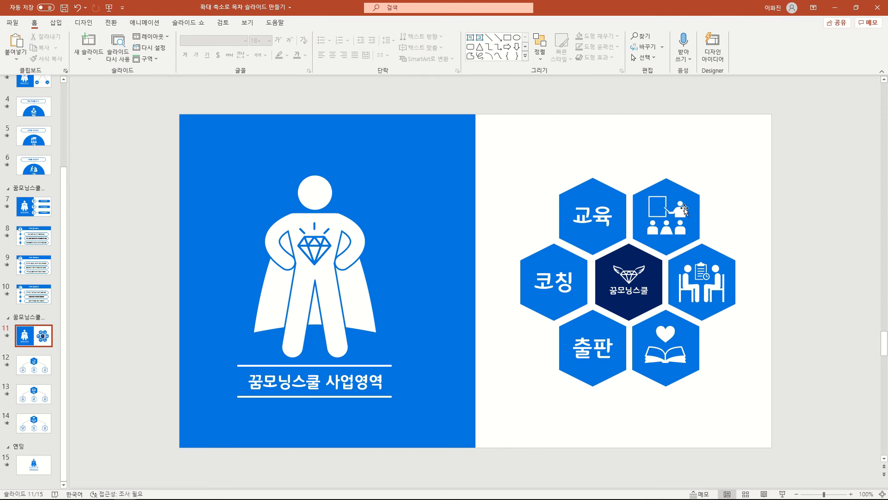
left_click(684, 188)
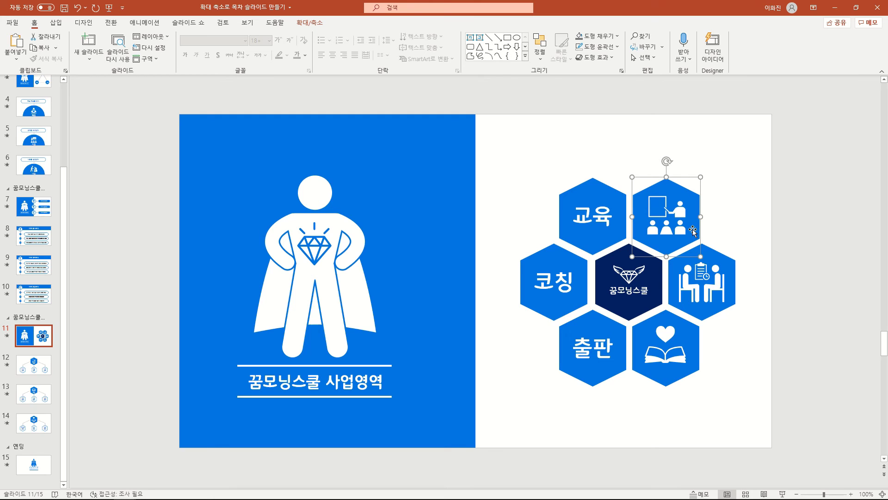
Run the slide show from slide 11, follow the classroom icon zoom to the 교육 slide, and advance one slide
left_click(782, 494)
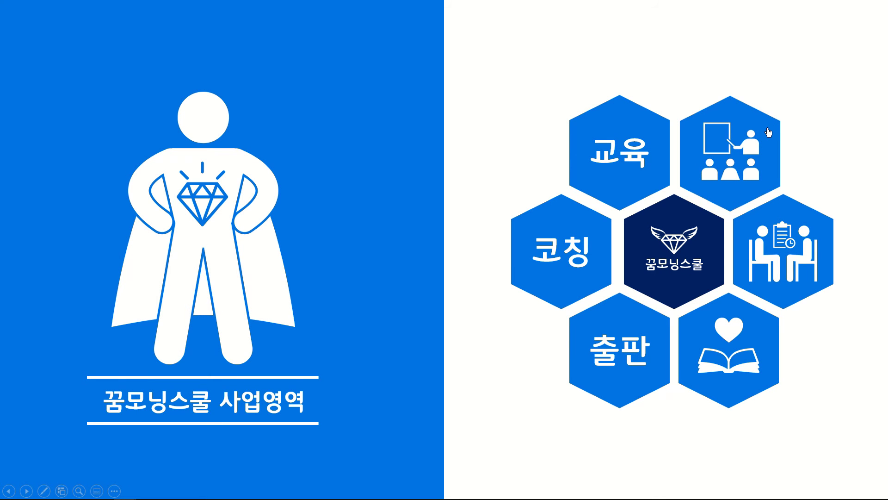
left_click(768, 132)
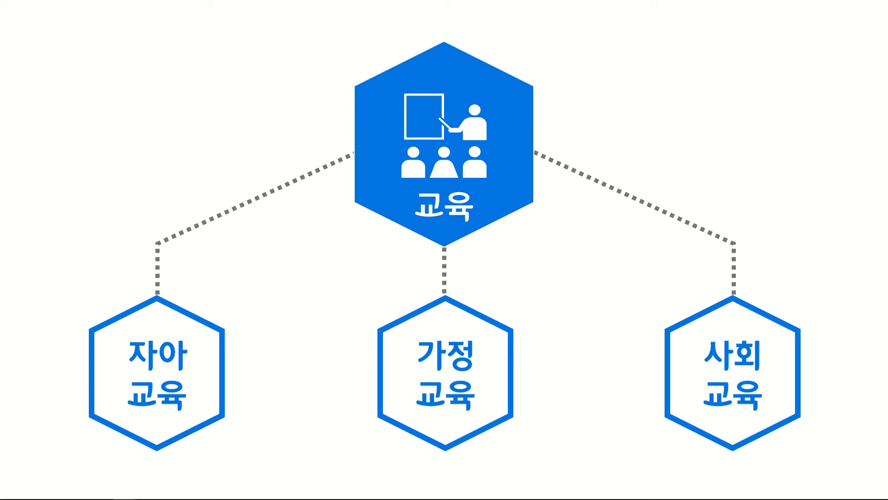
key("Right")
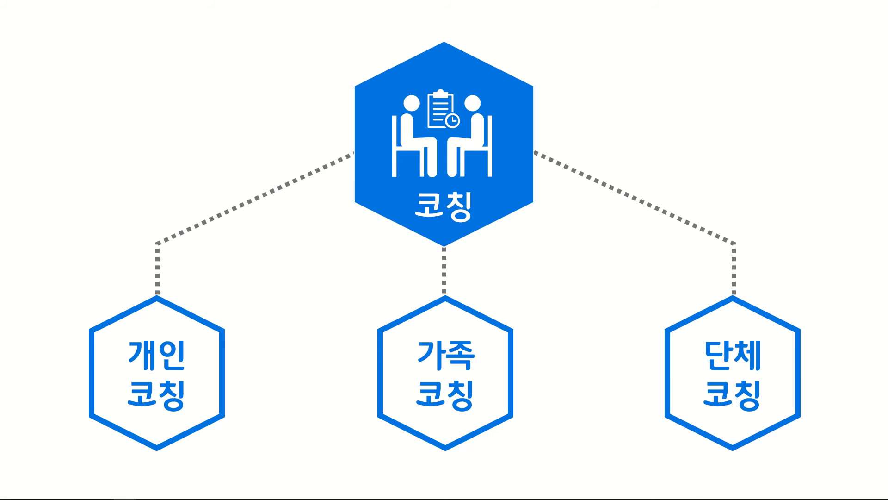
End the slide show, go back to slide 11, and turn on 확대/축소로 돌아가기 for the classroom icon's slide 12 zoom
key("Escape")
left_click(33, 365)
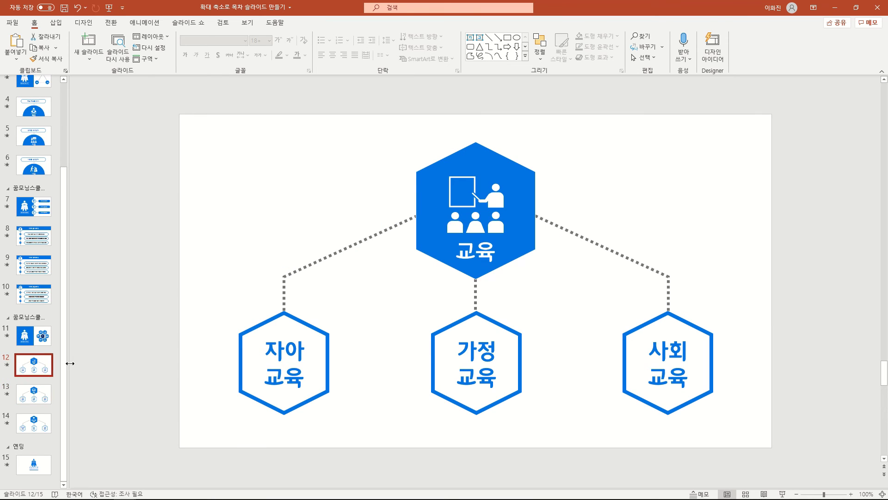
left_click(32, 345)
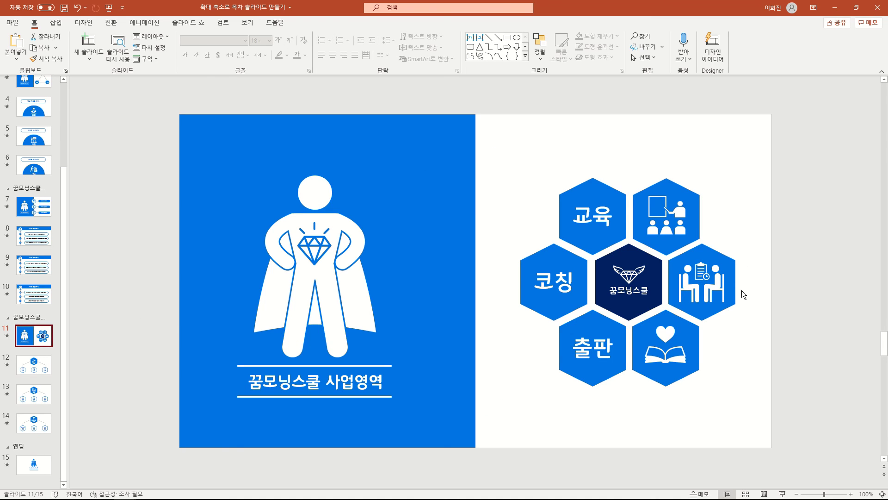
left_click(676, 192)
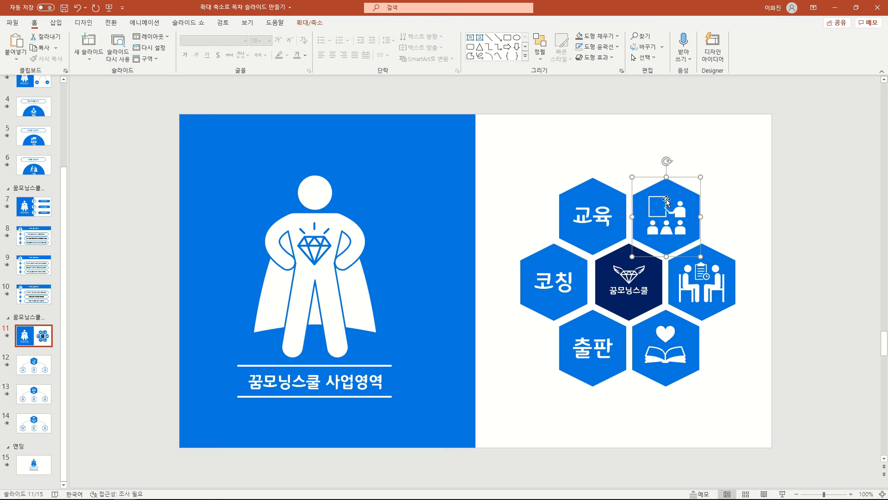
left_click(315, 24)
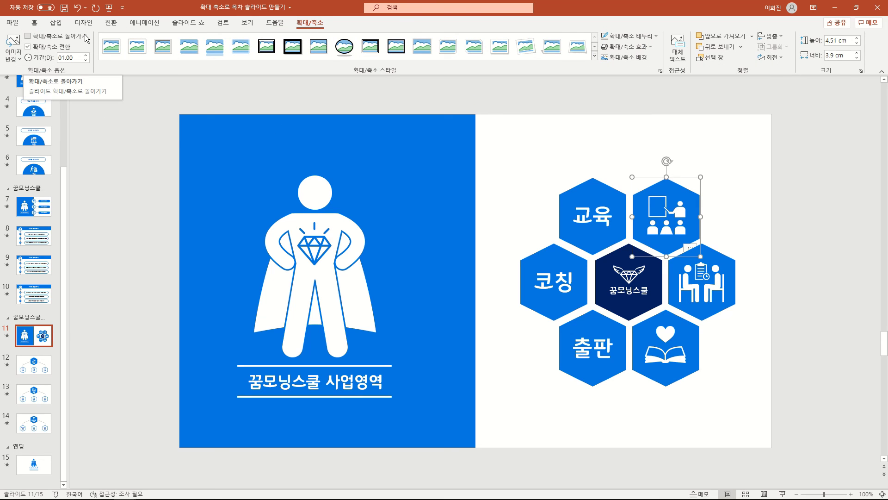
left_click(28, 37)
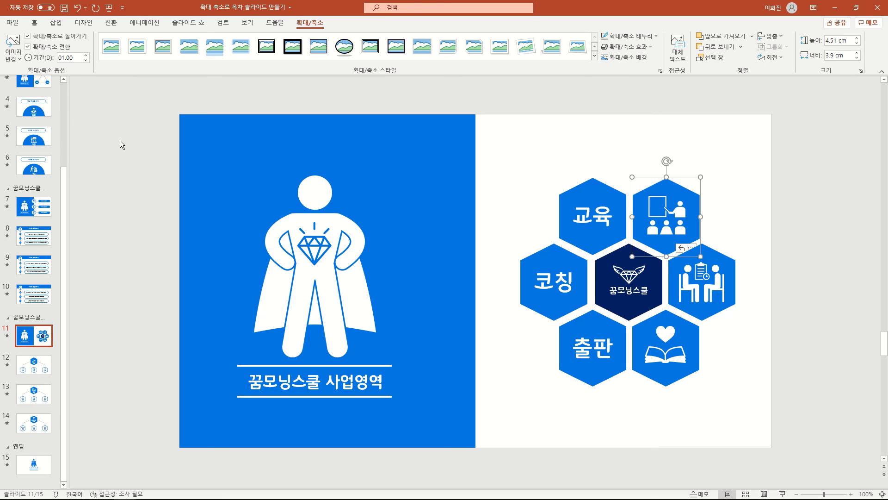
Run the slide show from slide 11, follow the classroom icon zoom, and advance to test the return to the 사업영역 slide
left_click(782, 493)
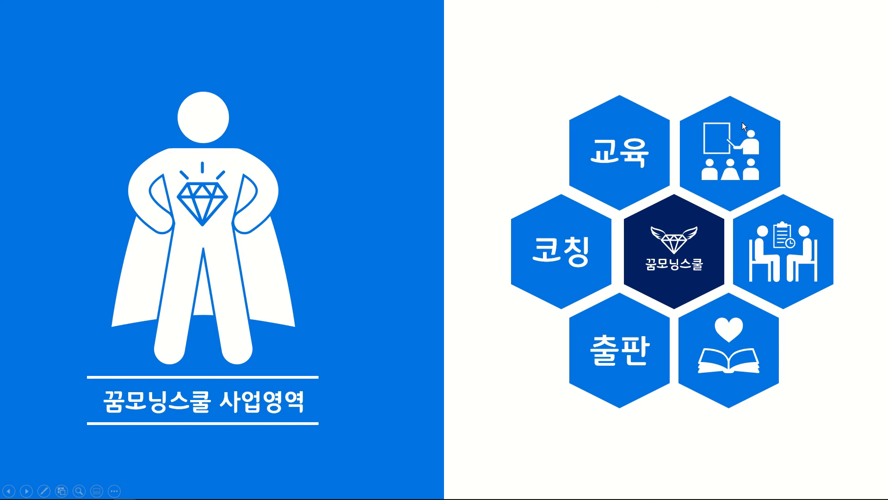
left_click(742, 122)
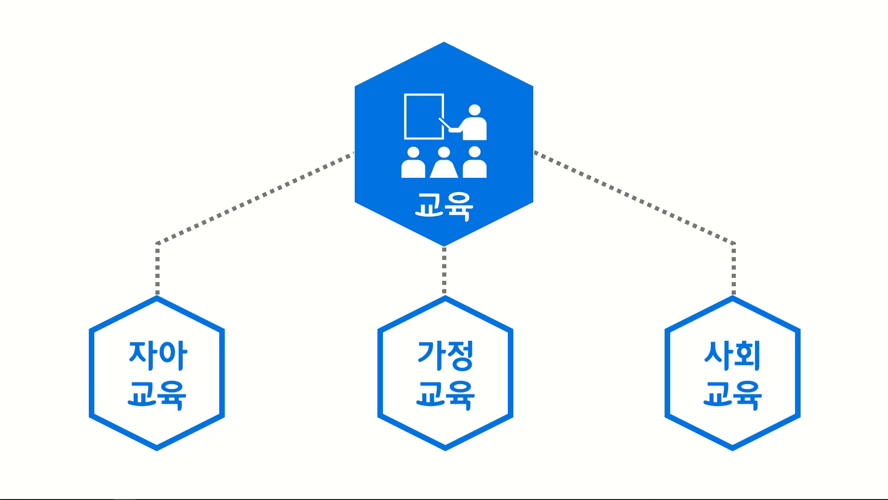
key("Right")
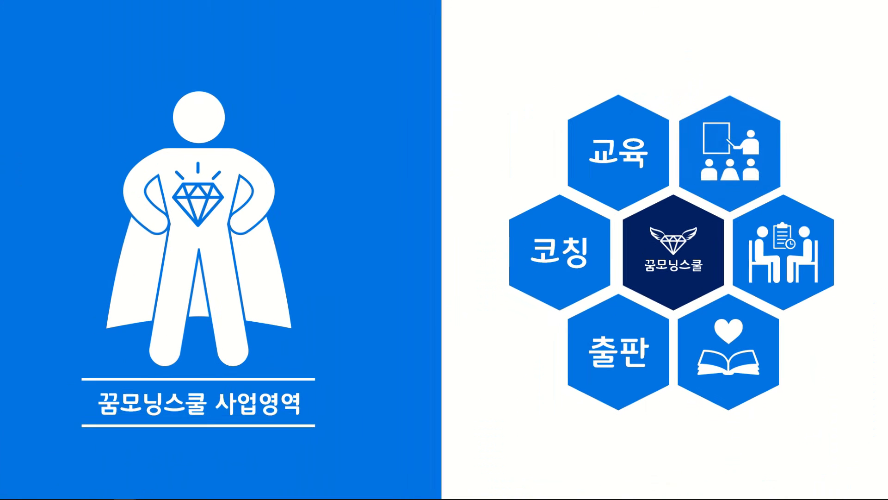